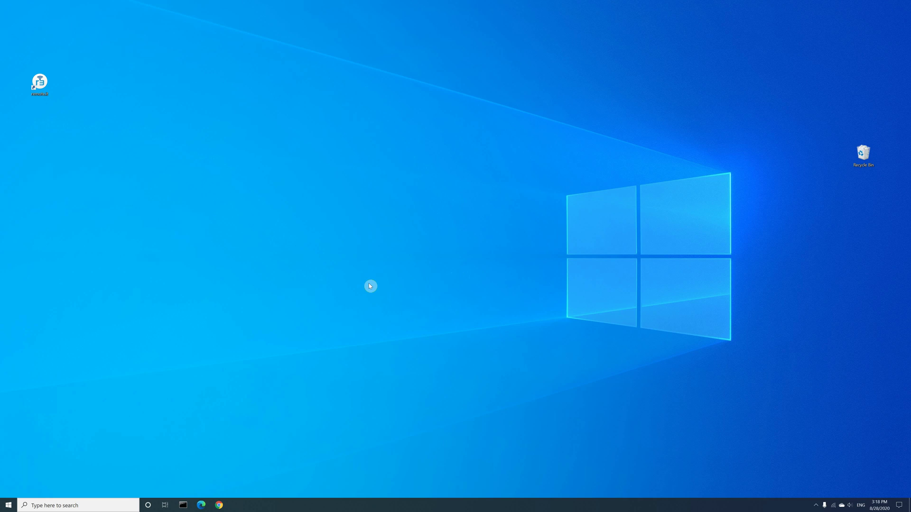
# Search 'control' and go through System and Security to the System Properties Remote tab
pyautogui.click(76, 508)
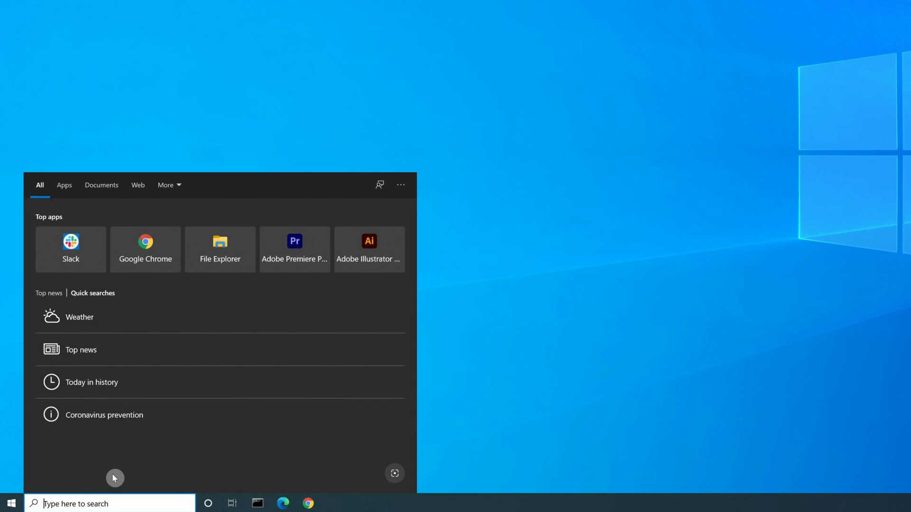
pyautogui.write('control')
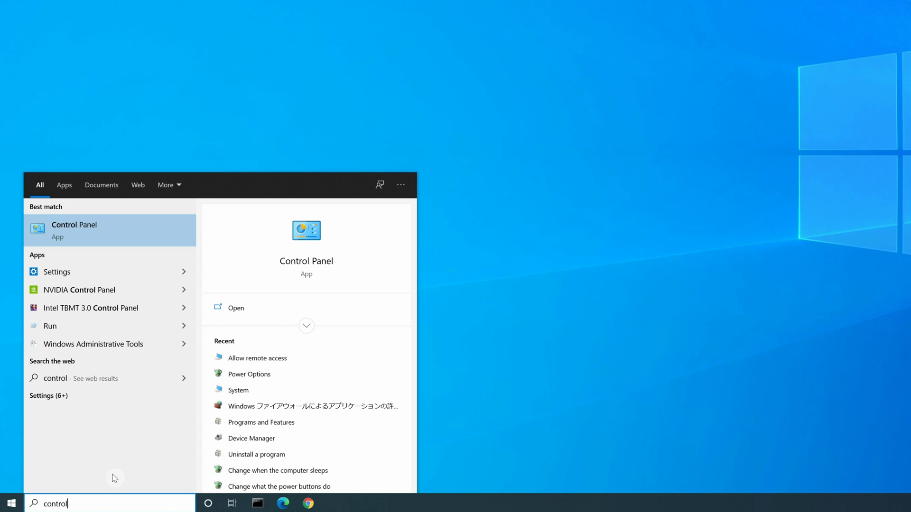
pyautogui.click(68, 235)
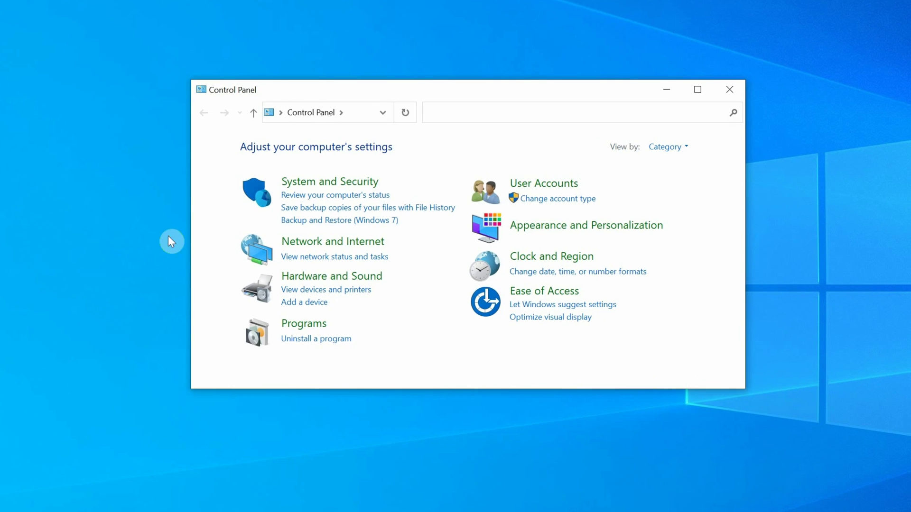
pyautogui.click(262, 198)
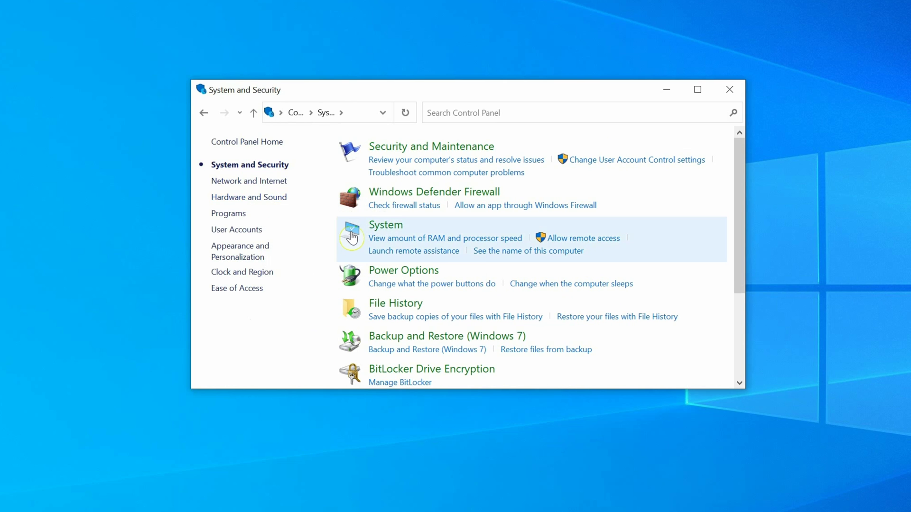
pyautogui.click(387, 234)
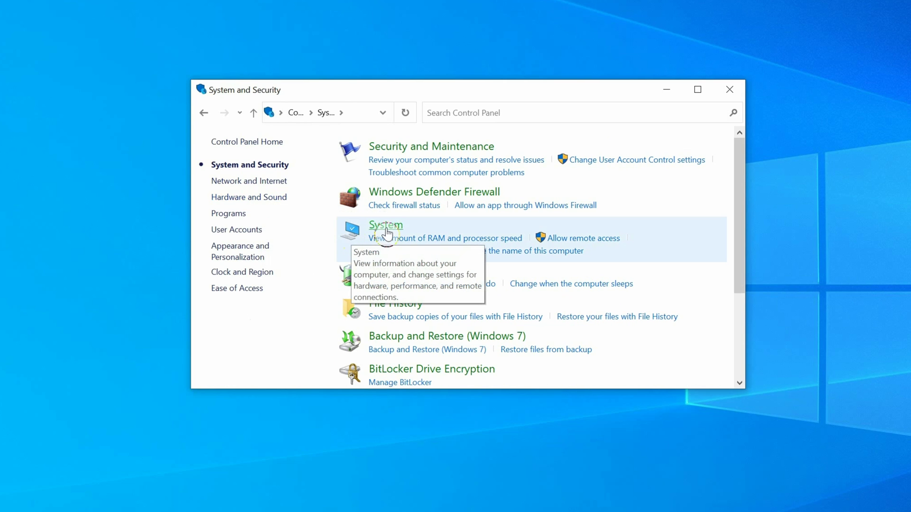
pyautogui.click(573, 243)
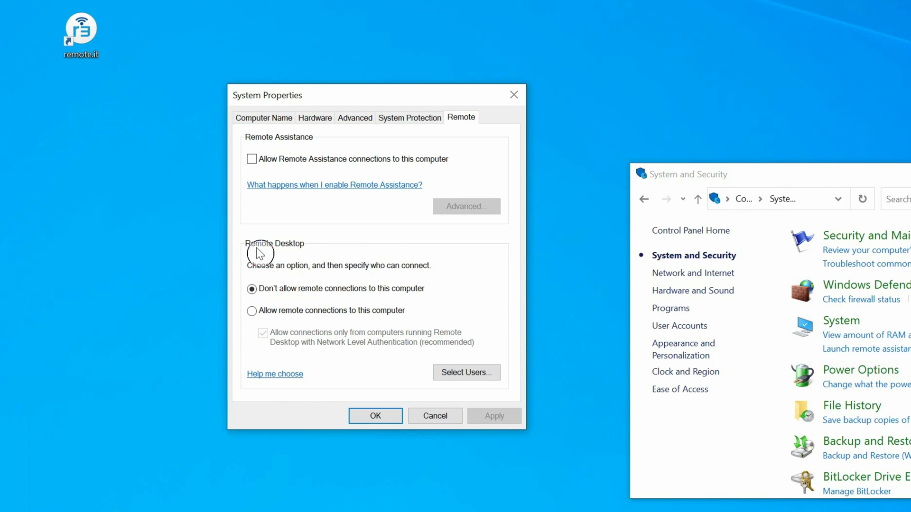
# Select 'Allow remote connections to this computer' on the Remote tab
pyautogui.click(251, 311)
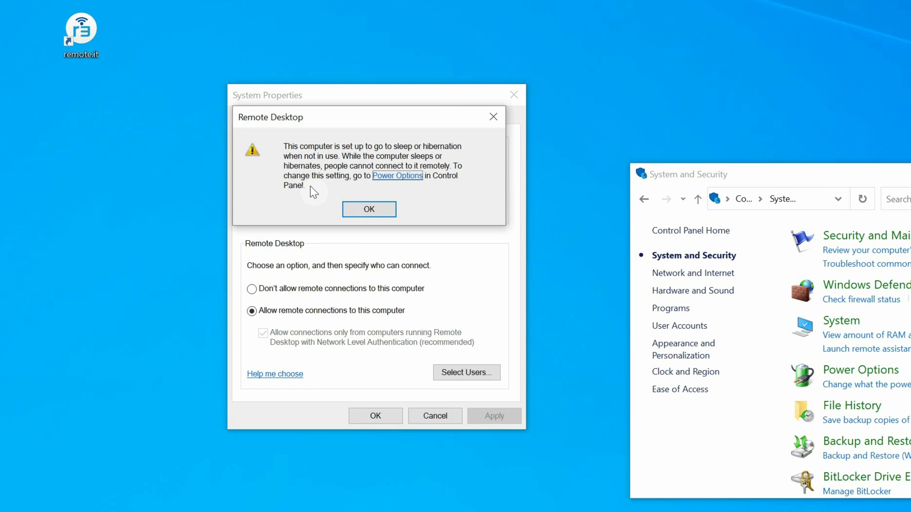
# Set the Balanced plan's sleep to Never, save the change, and close Power Options
pyautogui.click(397, 177)
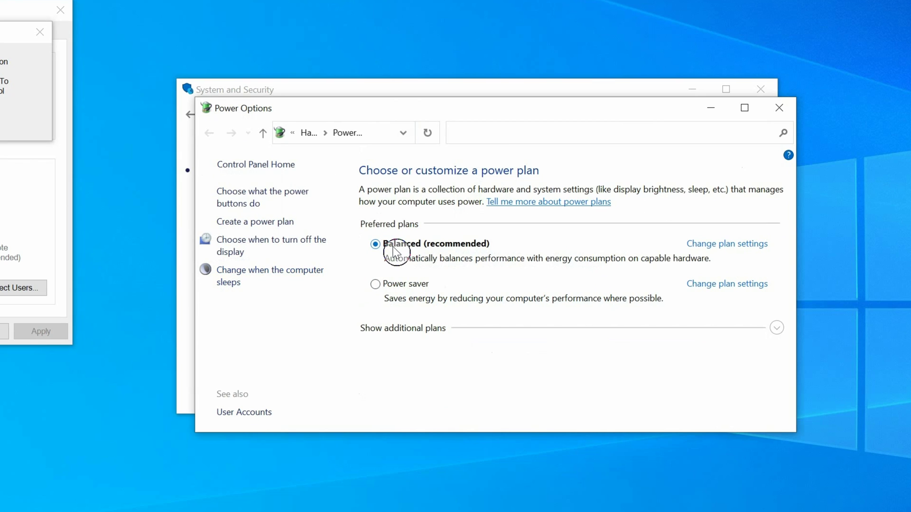
pyautogui.click(729, 246)
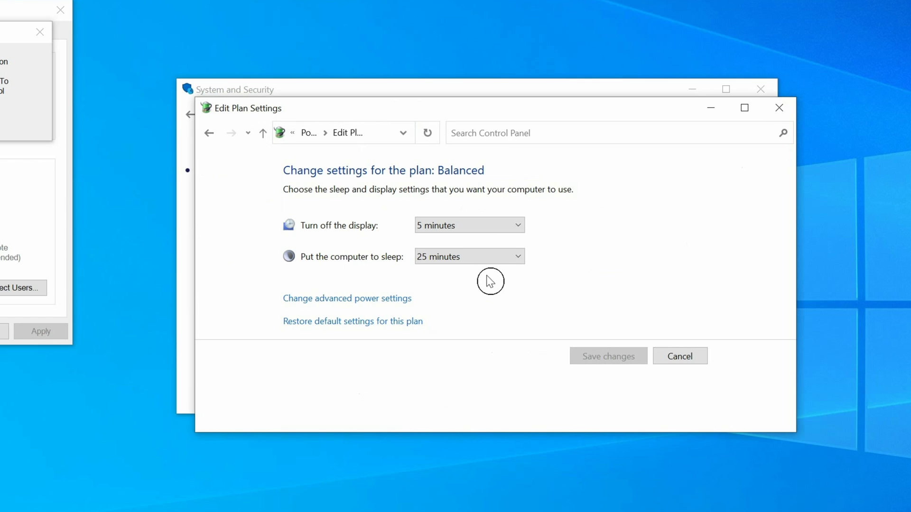
pyautogui.click(520, 259)
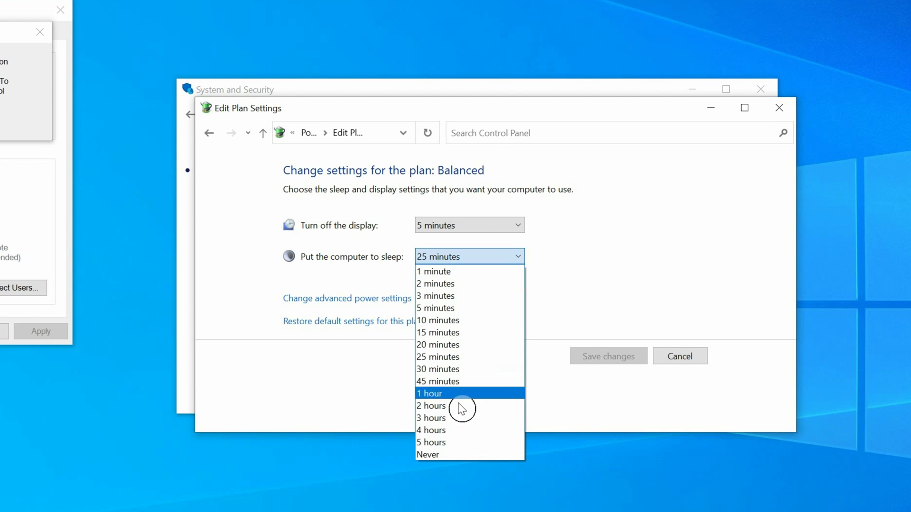
pyautogui.click(435, 456)
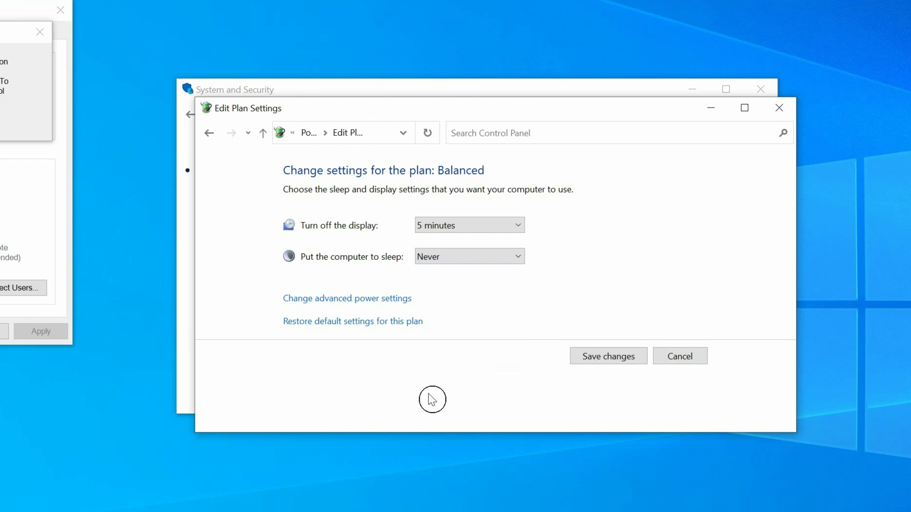
pyautogui.click(609, 362)
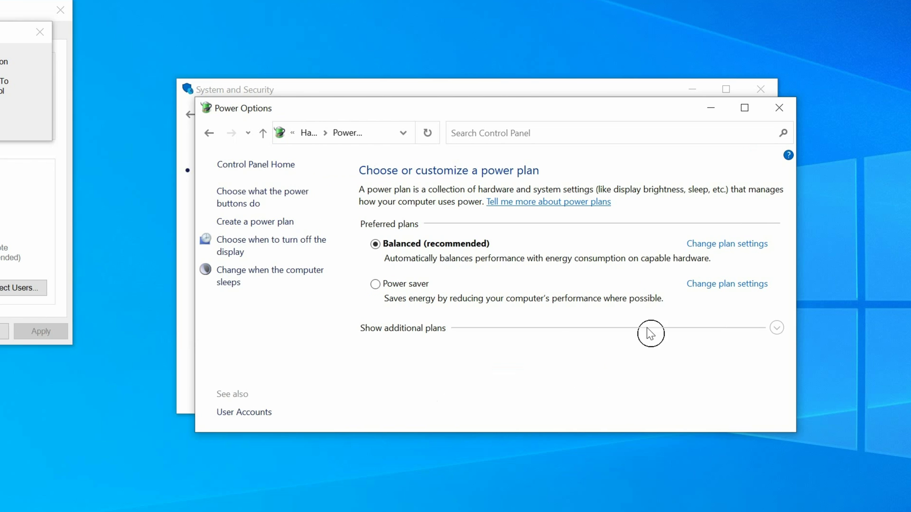
pyautogui.click(775, 113)
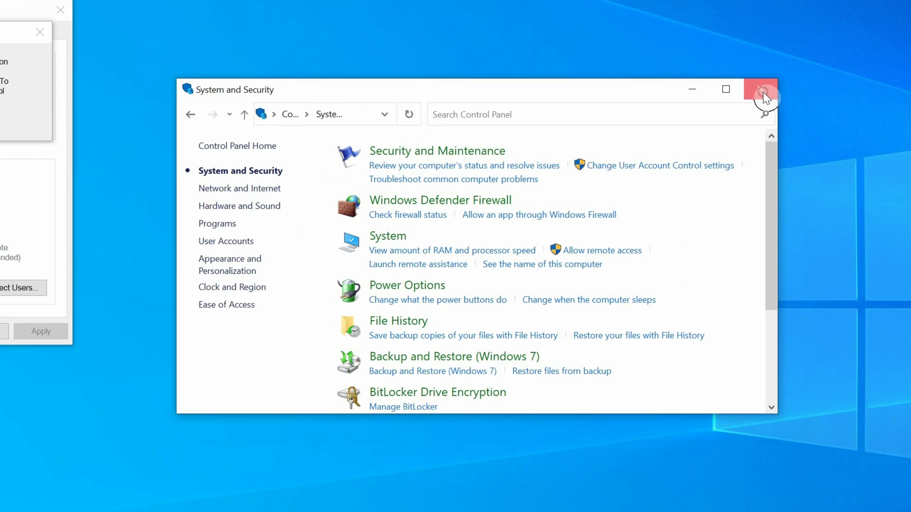
# Close System and Security, dismiss the sleep warning, and confirm System Properties with OK
pyautogui.click(761, 91)
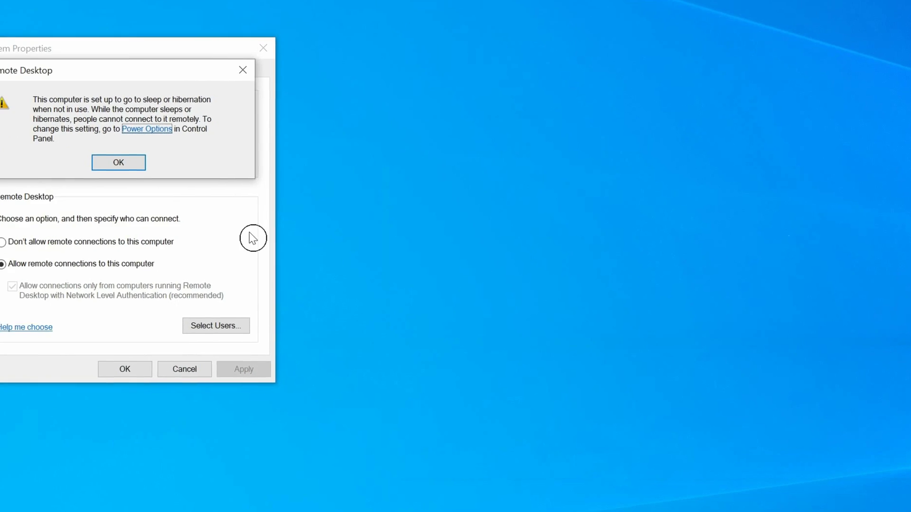
pyautogui.click(380, 212)
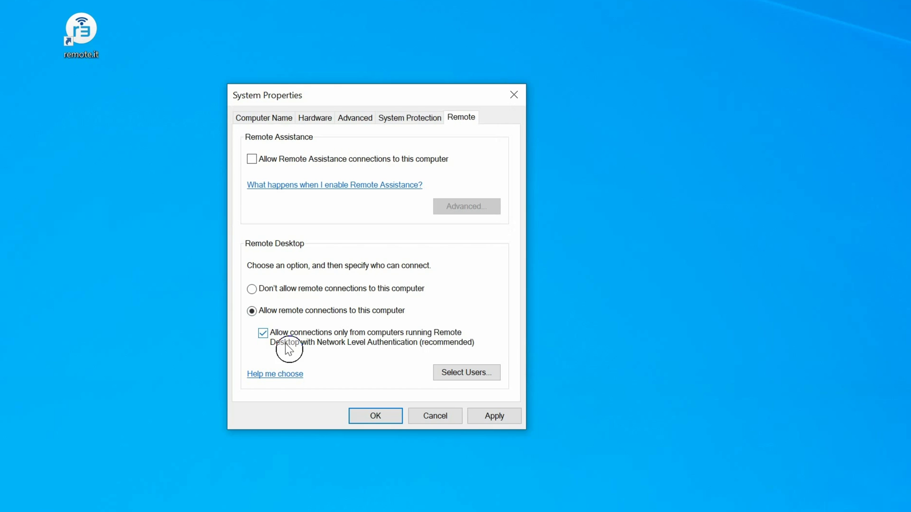
pyautogui.click(365, 416)
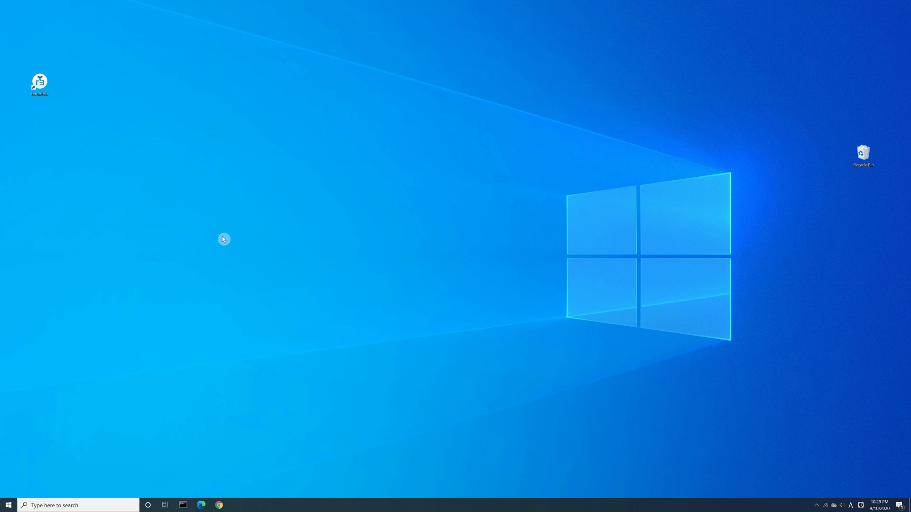
# Launch the remote.it desktop app and sign in with the account e-mail and password
pyautogui.doubleClick(39, 88)
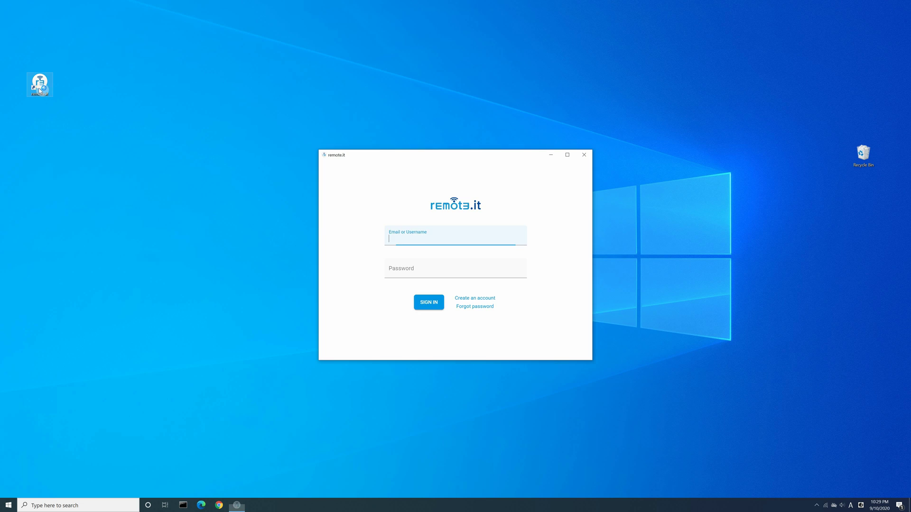
pyautogui.click(84, 144)
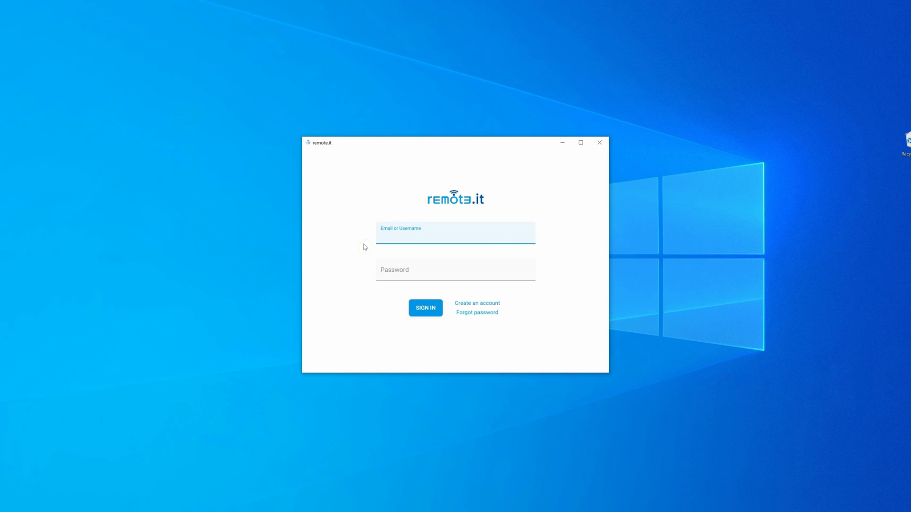
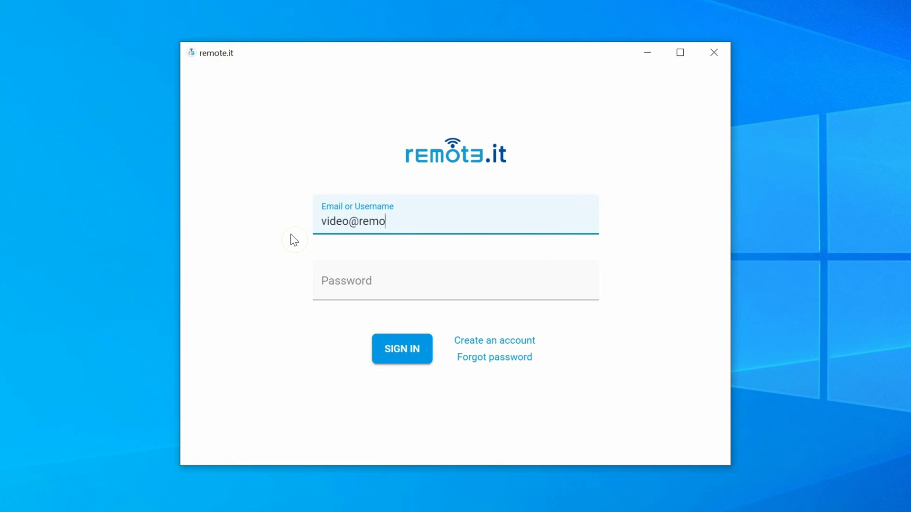
pyautogui.press('Tab')
pyautogui.write('••••••••••••')
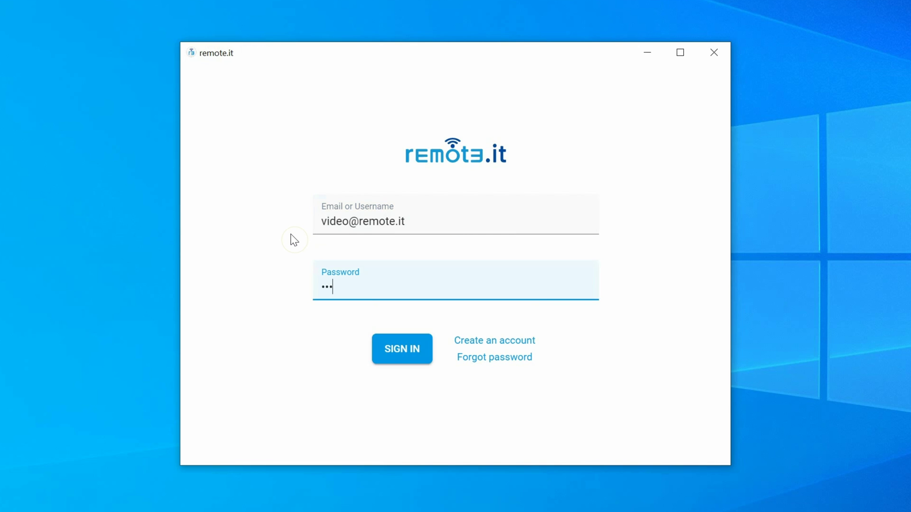
pyautogui.write('•')
pyautogui.click(388, 351)
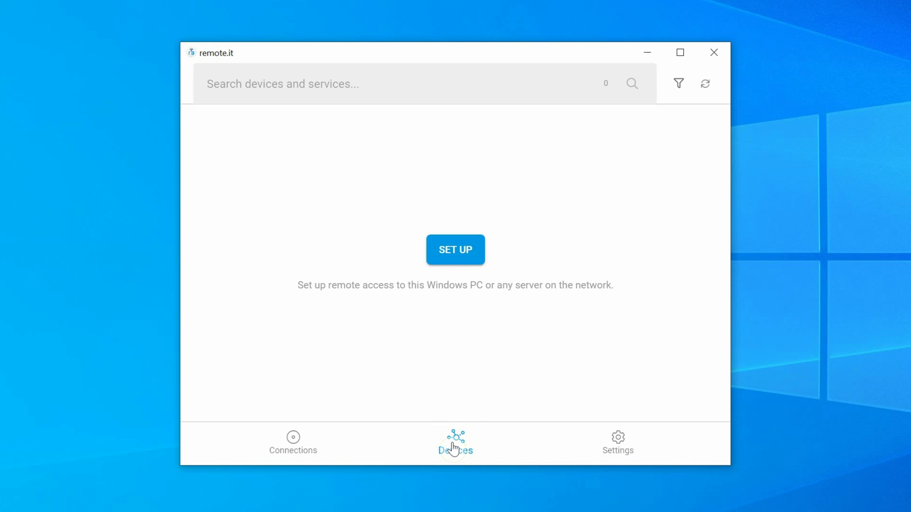
# Set up this PC, excluding smb and registering only Windows RDP and remoteit admin
pyautogui.click(448, 256)
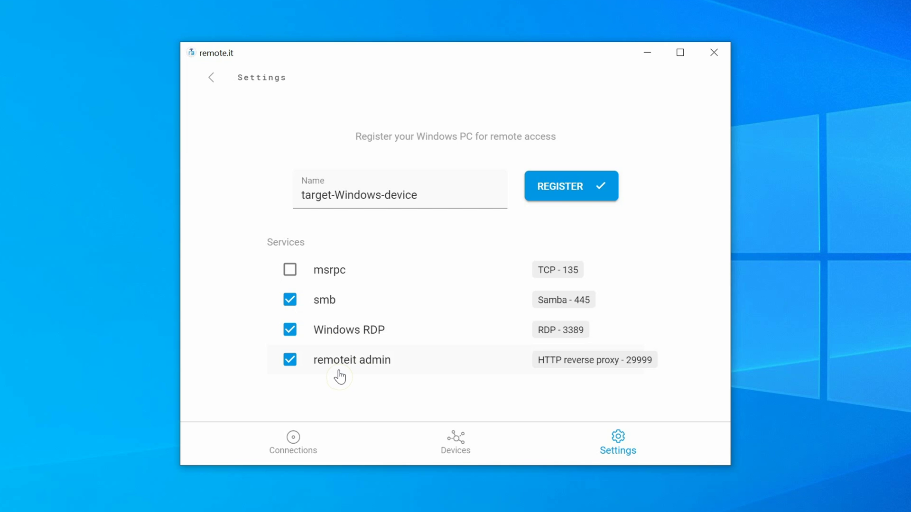
pyautogui.click(289, 303)
pyautogui.click(559, 193)
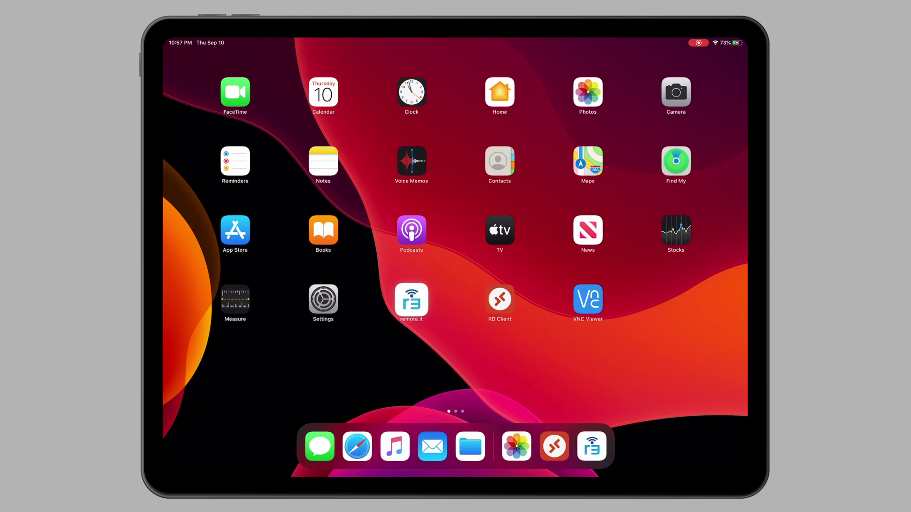
# Open the remote.it iPad app and sign in with the account e-mail and password
pyautogui.click(411, 300)
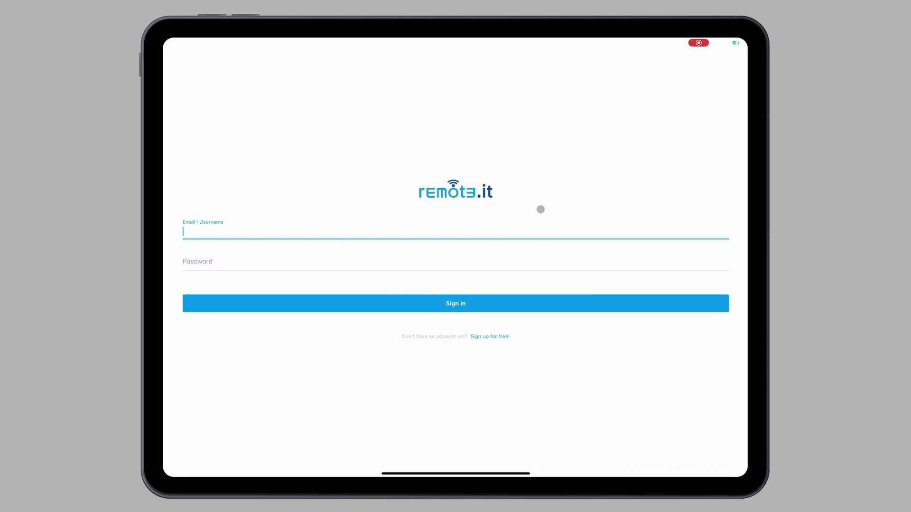
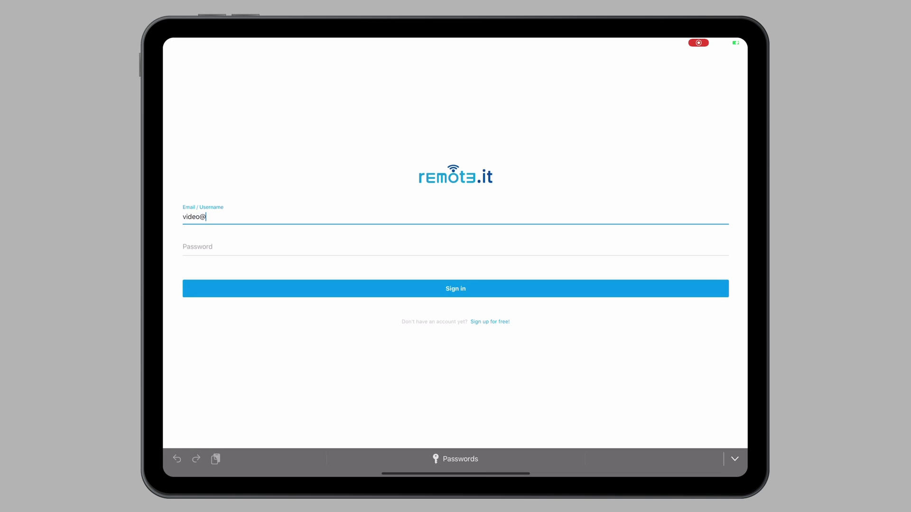
pyautogui.press('Tab')
pyautogui.write('••••••••••••')
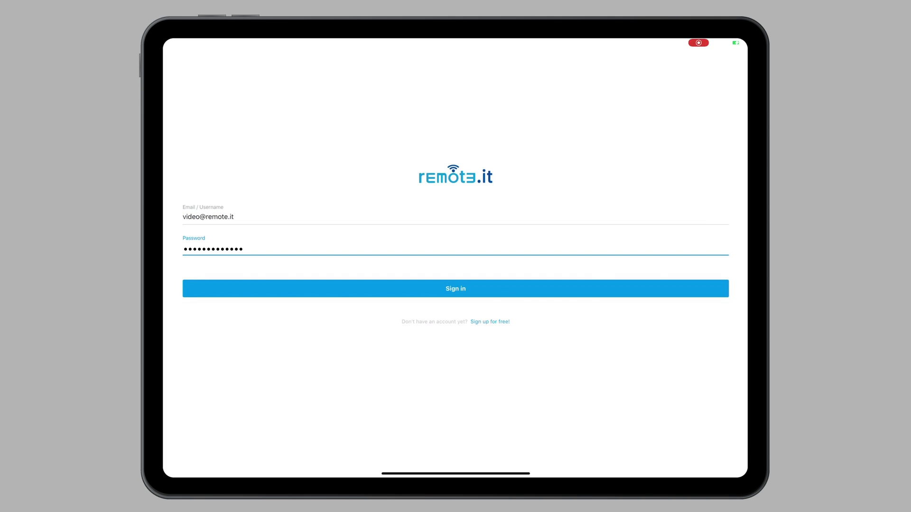
pyautogui.click(454, 290)
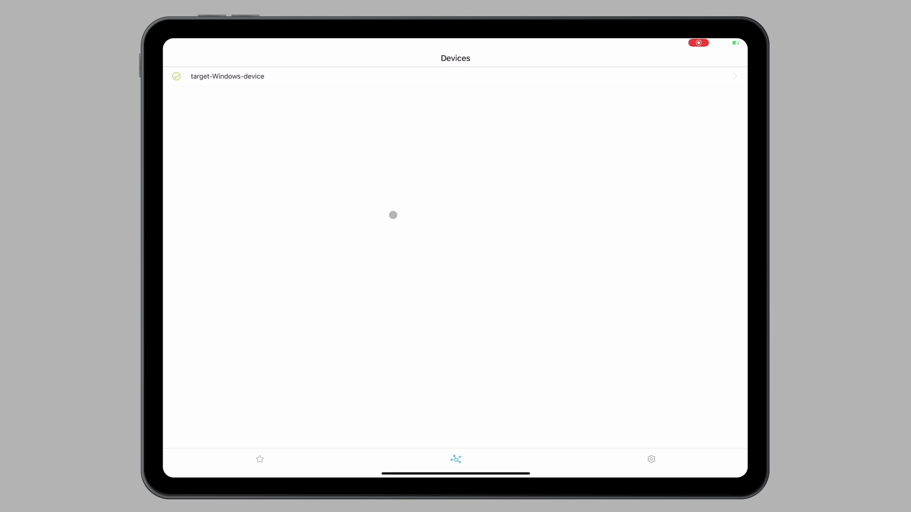
# Open target-Windows-device's Windows RDP service and keep Remote Desktop Client as connection handler
pyautogui.click(228, 76)
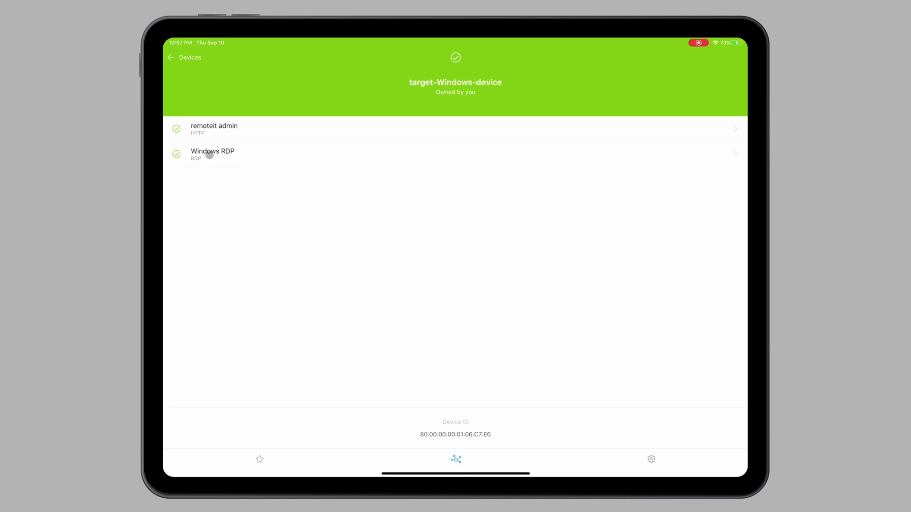
pyautogui.click(209, 154)
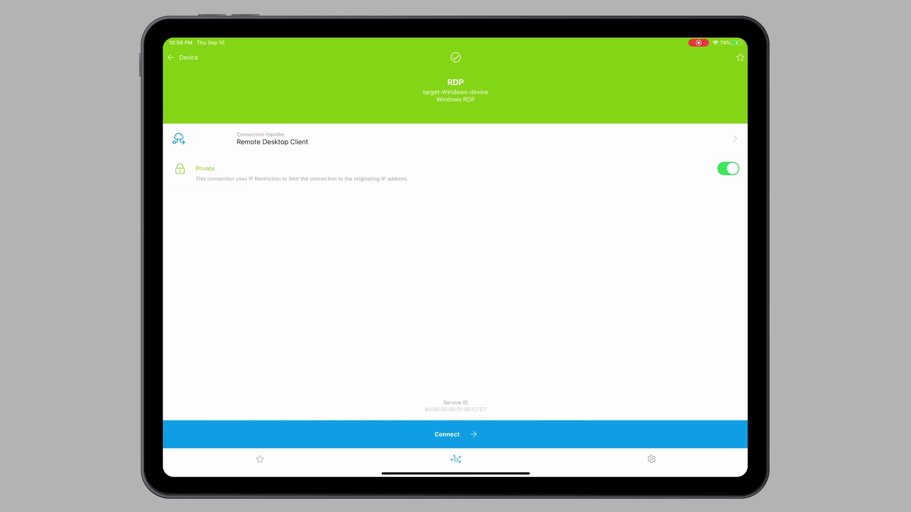
pyautogui.click(265, 135)
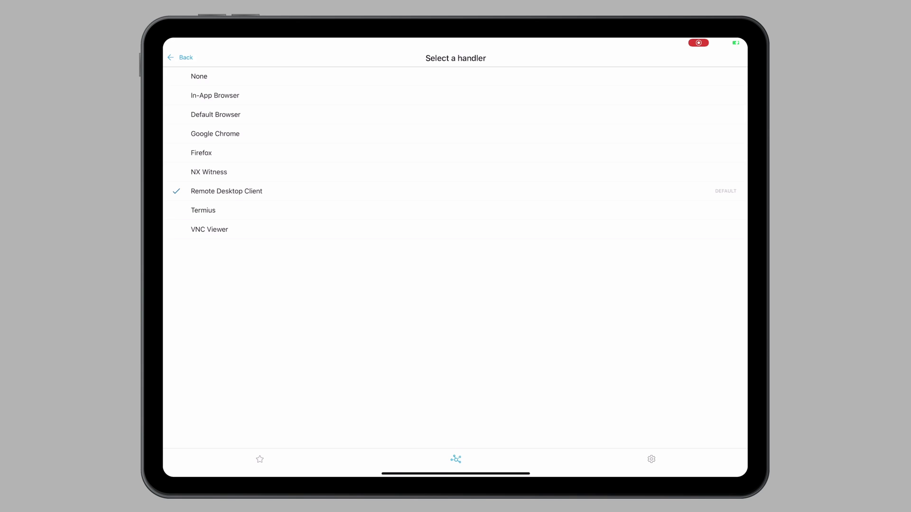
pyautogui.click(230, 192)
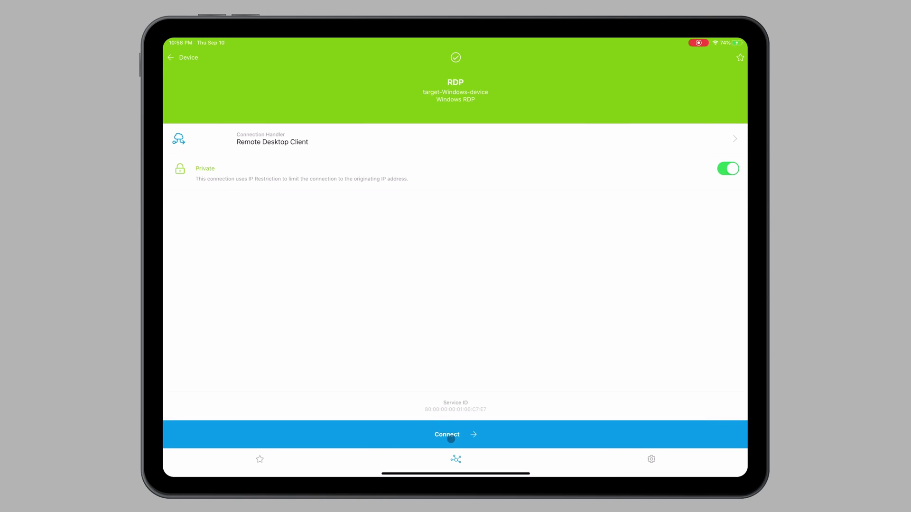
# Connect to Windows RDP via proxy16.rt3.io:33678 and launch it in Remote Desktop Client
pyautogui.click(452, 436)
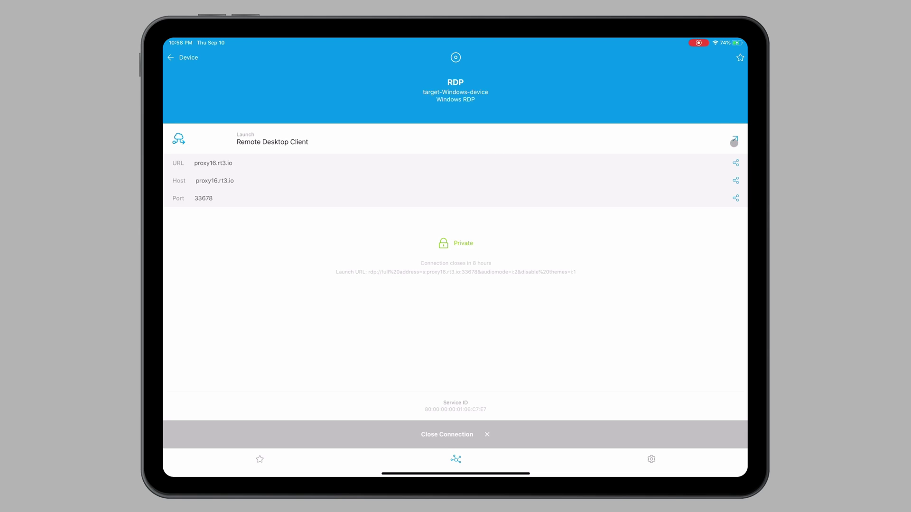
pyautogui.click(734, 142)
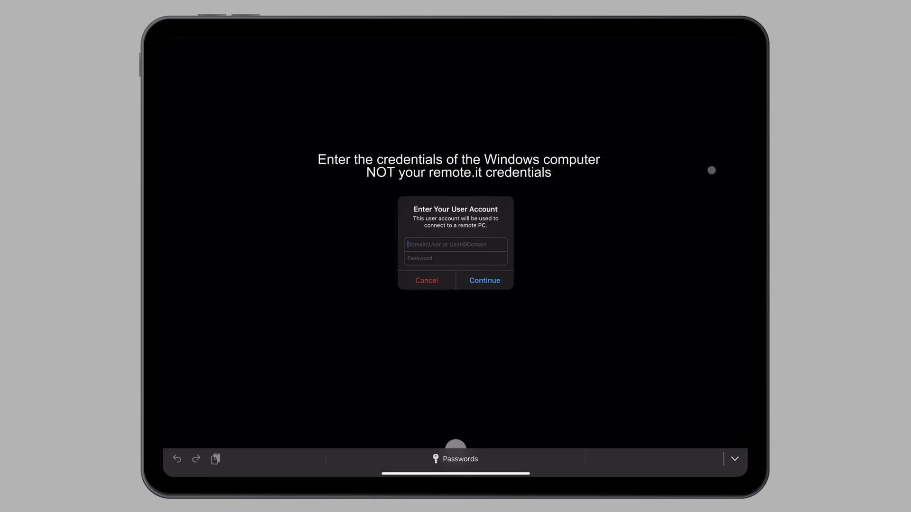
# Enter the Windows account username and password in the Remote Desktop account prompt
pyautogui.click(455, 258)
pyautogui.write('***')
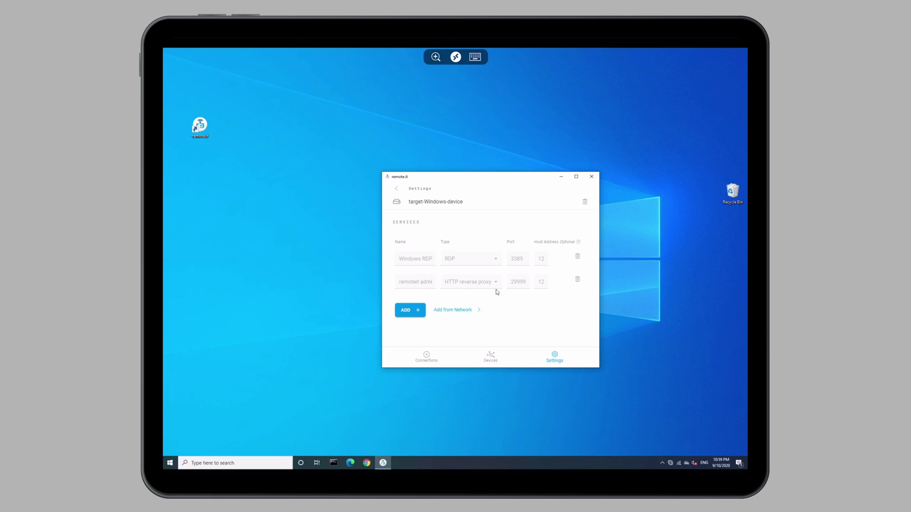
# Close the remote.it window on the remote PC, then load remote.it in Chrome
pyautogui.click(592, 176)
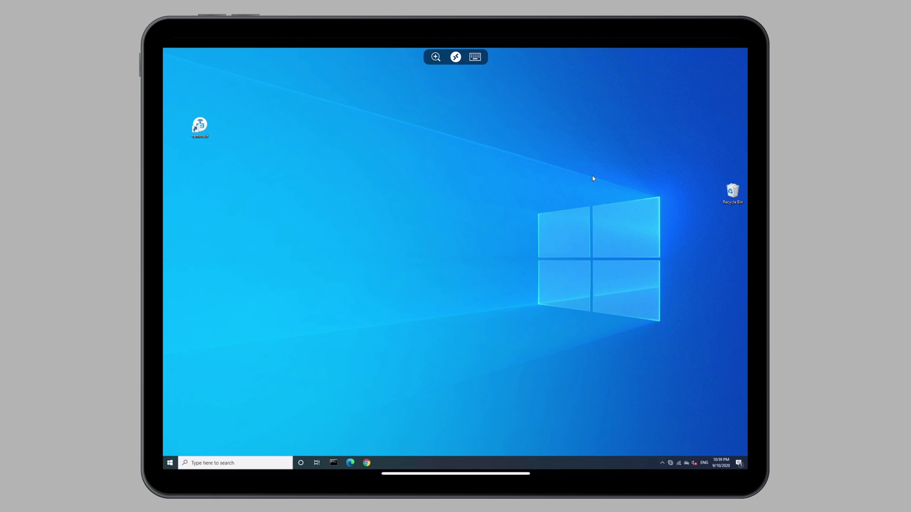
pyautogui.click(368, 462)
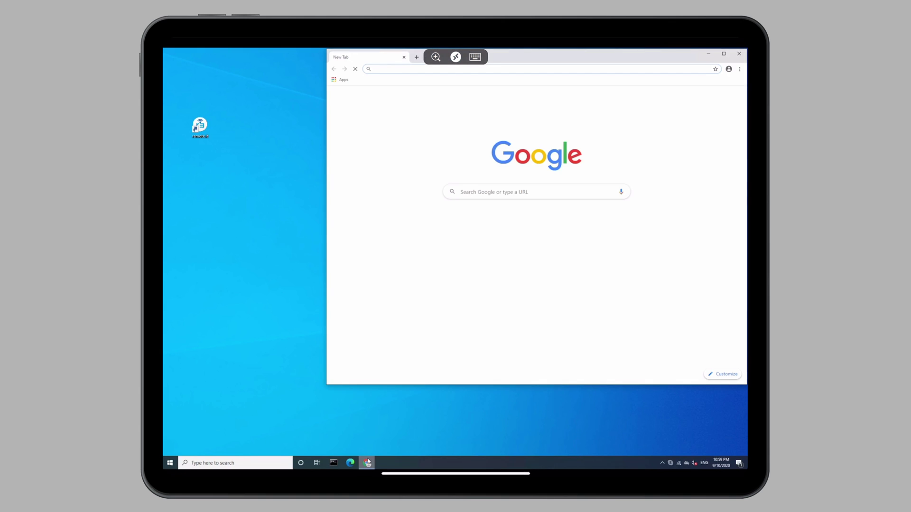
pyautogui.moveTo(511, 55); pyautogui.dragTo(480, 99)
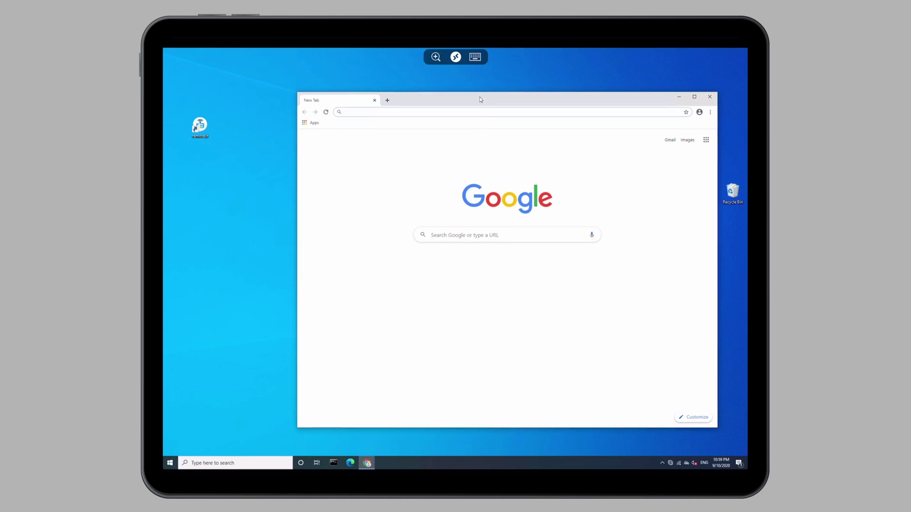
pyautogui.write('remote.it')
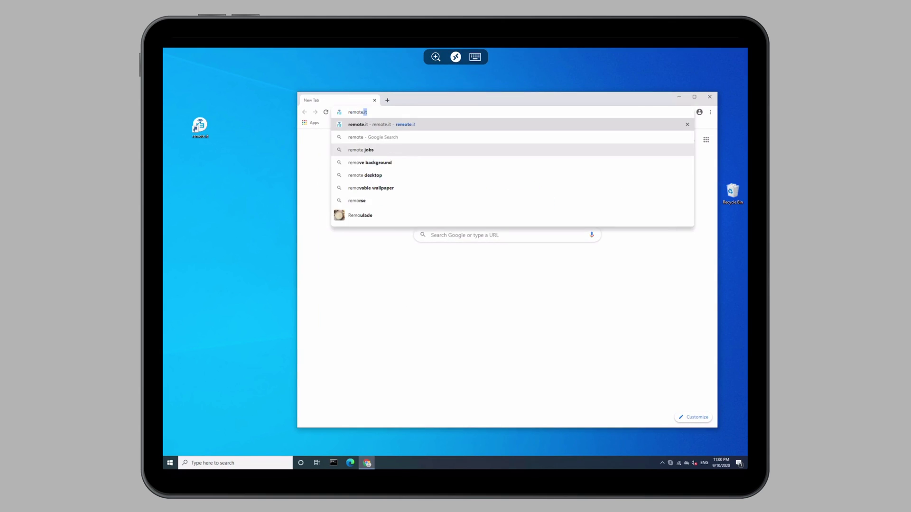
pyautogui.press('Return')
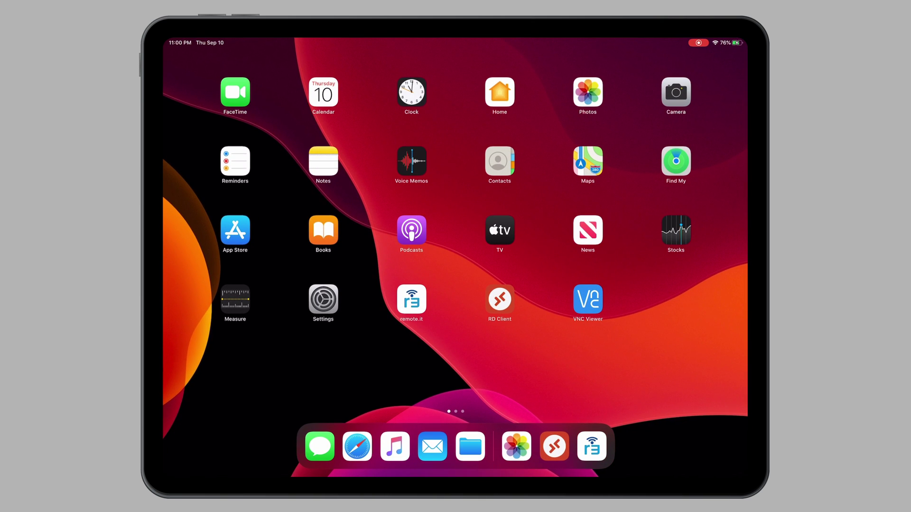
# Back in the remote.it app, close the RDP connection to target-Windows-device
pyautogui.press('super+Tab')
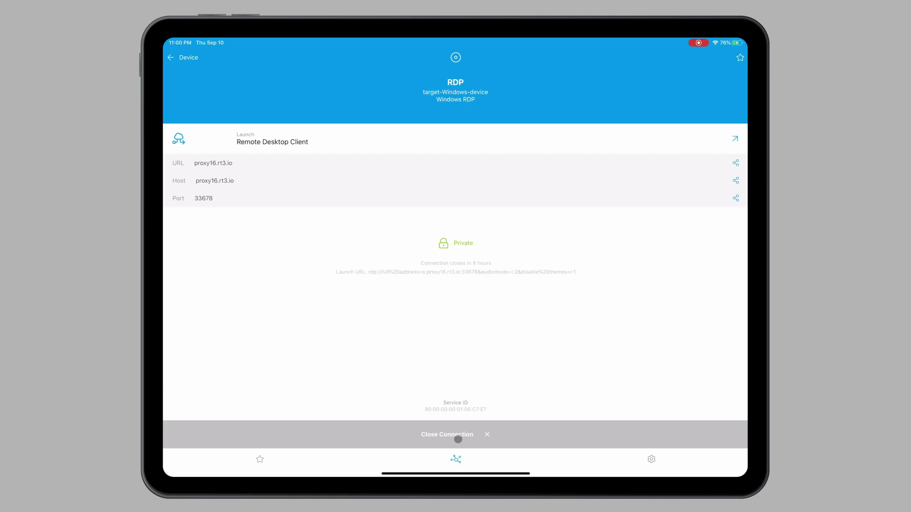
pyautogui.click(457, 439)
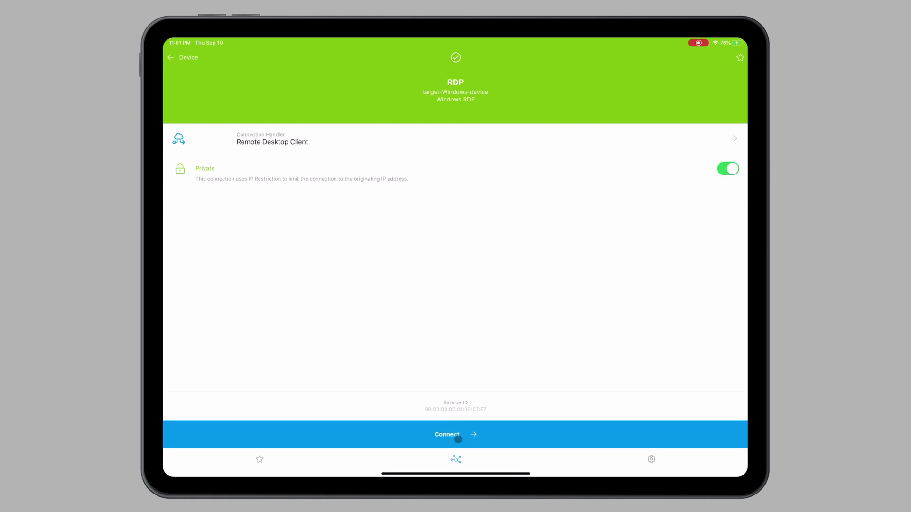